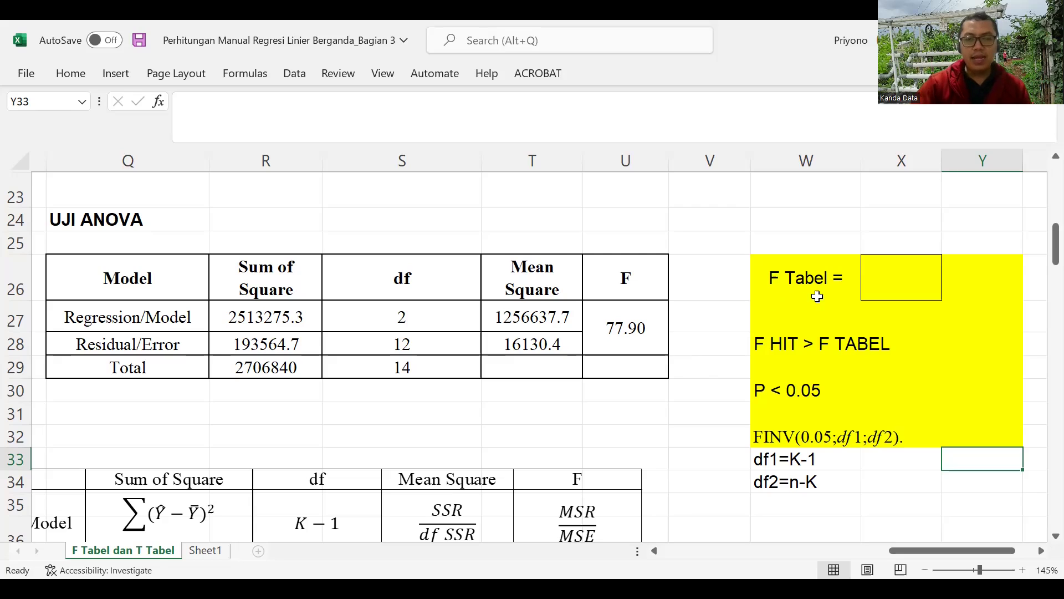
- Highlight the calculated F value in the ANOVA table with a yellow fill
{"action": "left_click", "coordinate": [632, 332]}
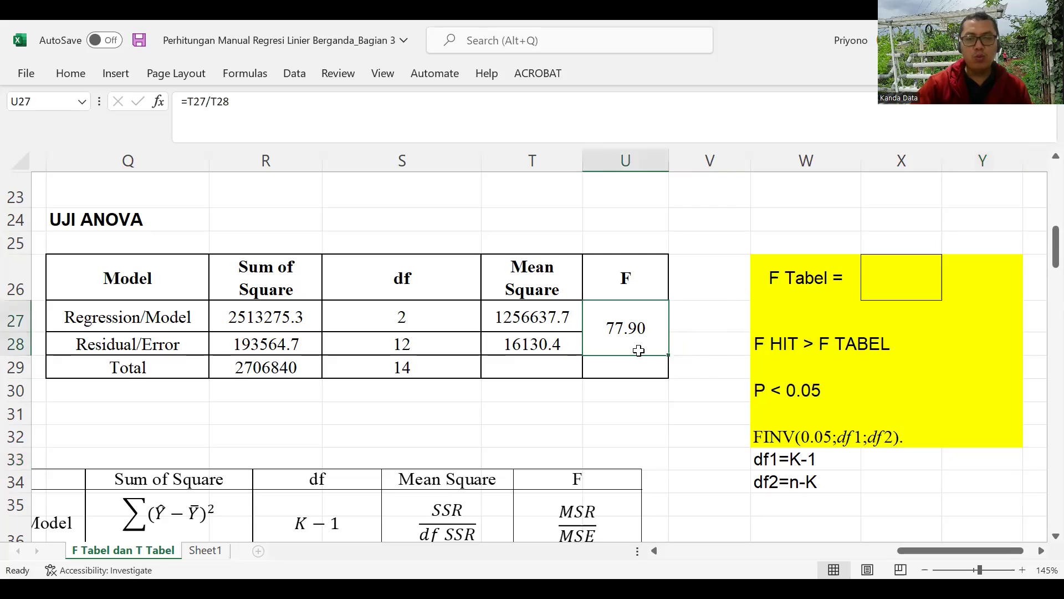
{"action": "left_click", "coordinate": [75, 82]}
{"action": "left_click", "coordinate": [268, 131]}
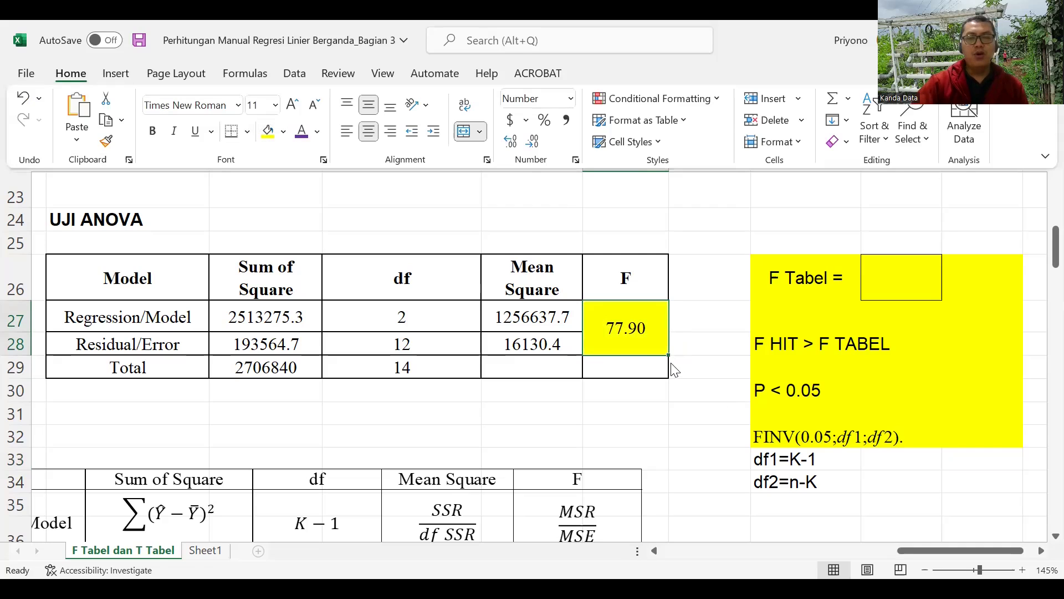
{"action": "left_click", "coordinate": [653, 352]}
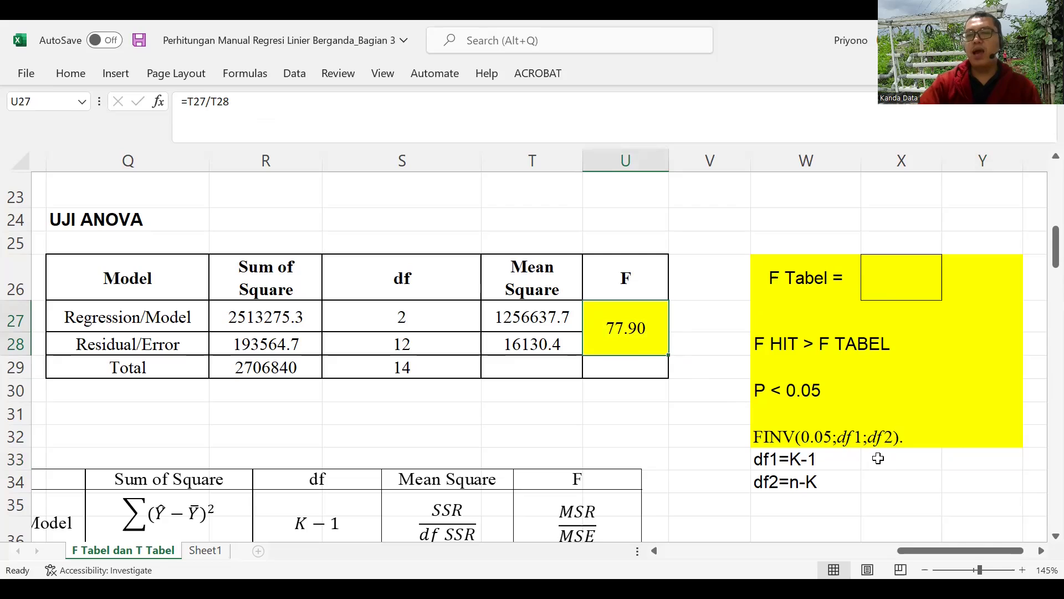
- Calculate the F Tabel value in X26 with FINV, using probability 0.05 and degrees of freedom 2 and 12
{"action": "left_click", "coordinate": [883, 279]}
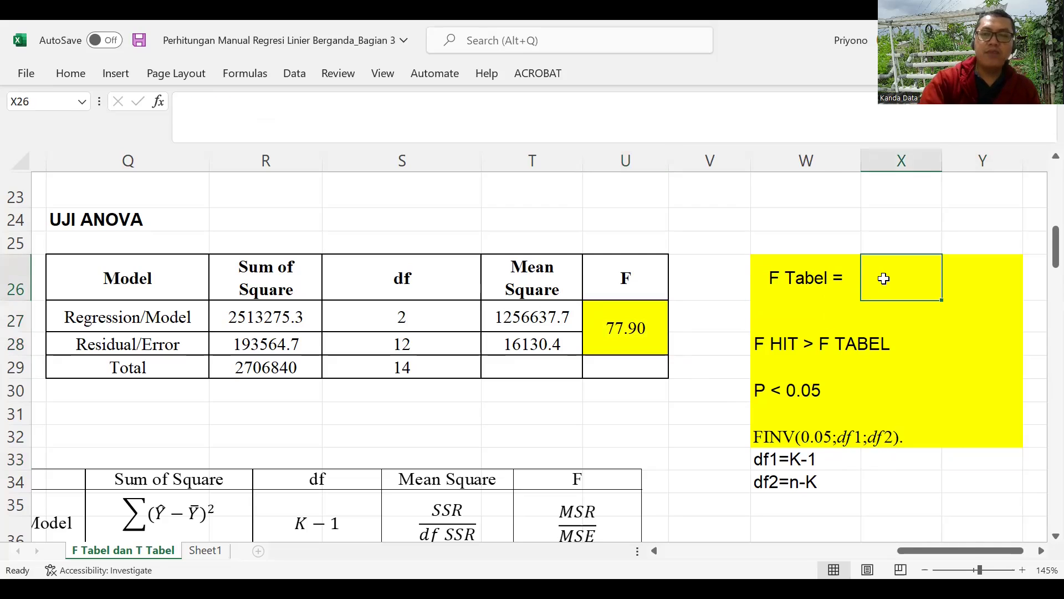
{"action": "type", "text": "=F"}
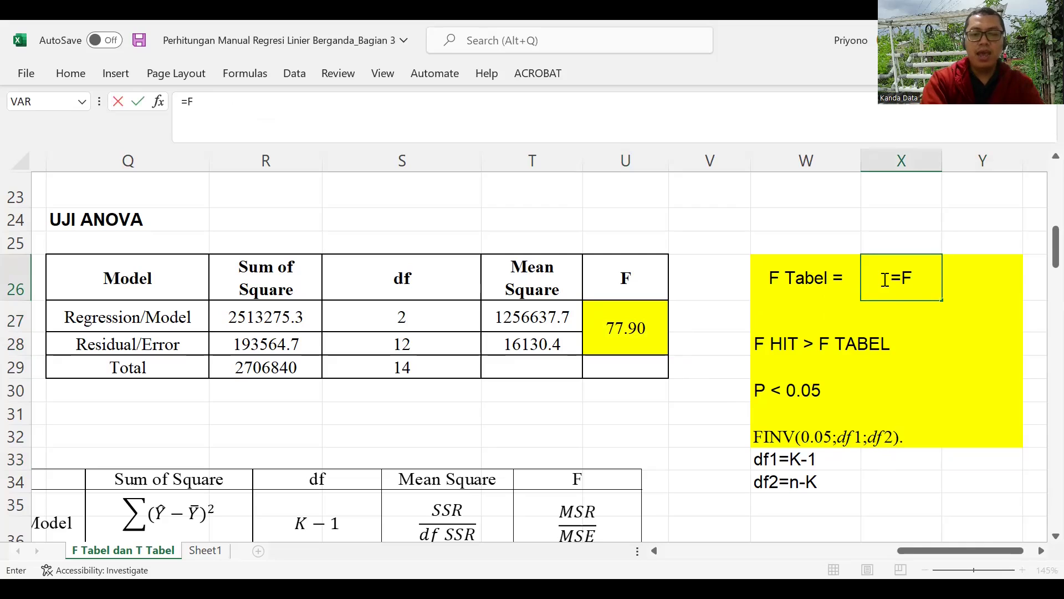
{"action": "type", "text": "INV"}
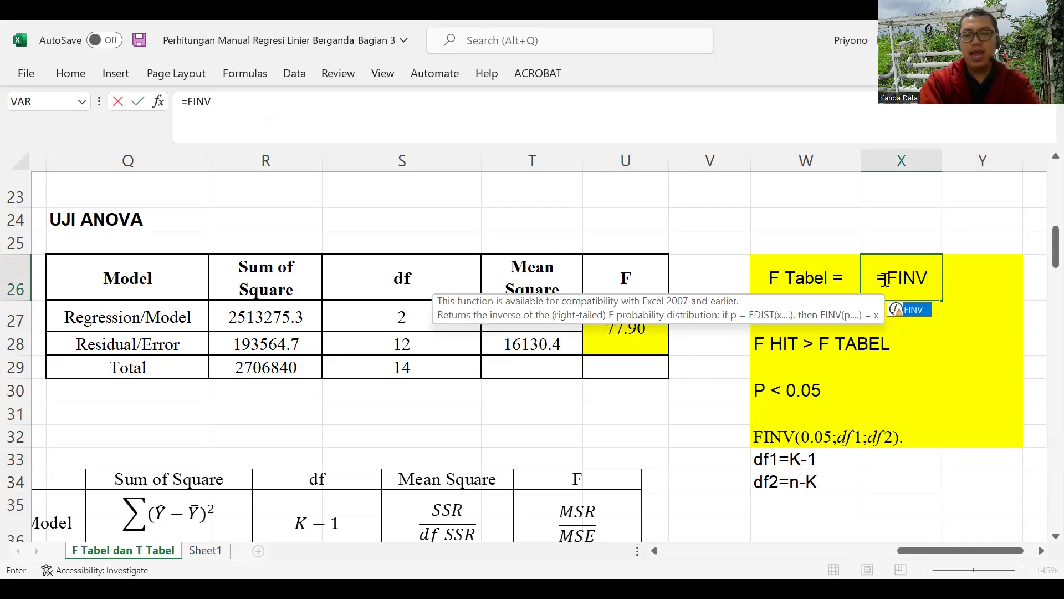
{"action": "type", "text": "("}
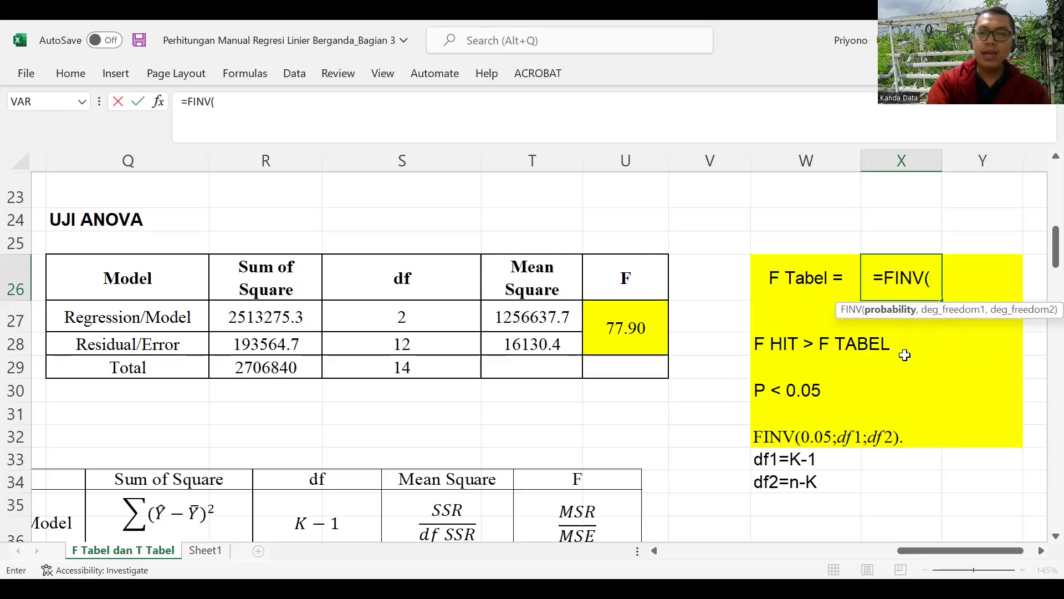
{"action": "type", "text": "0"}
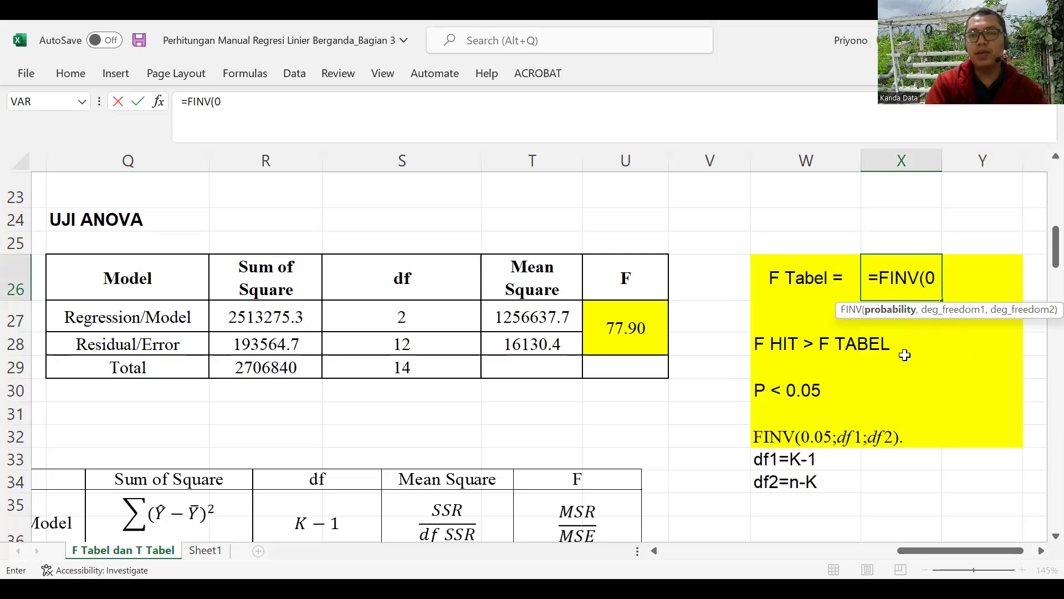
{"action": "type", "text": ".05"}
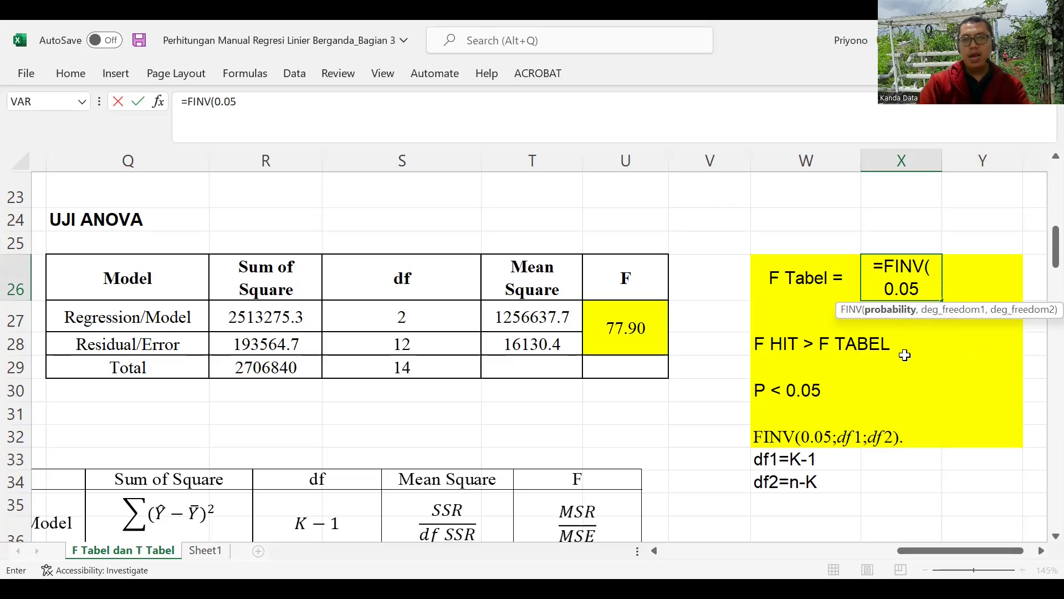
{"action": "type", "text": ","}
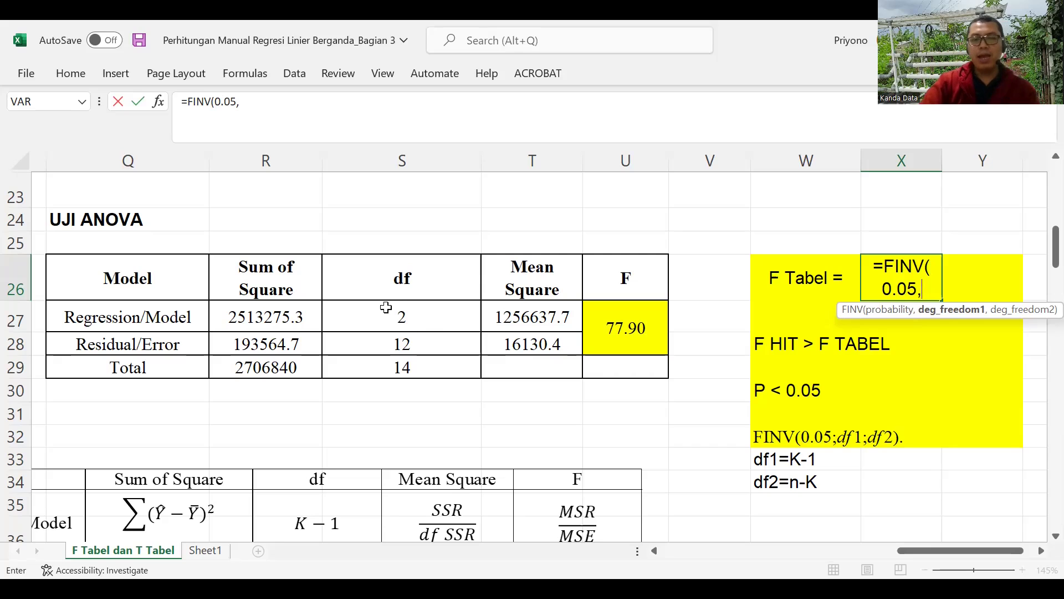
{"action": "type", "text": "2,"}
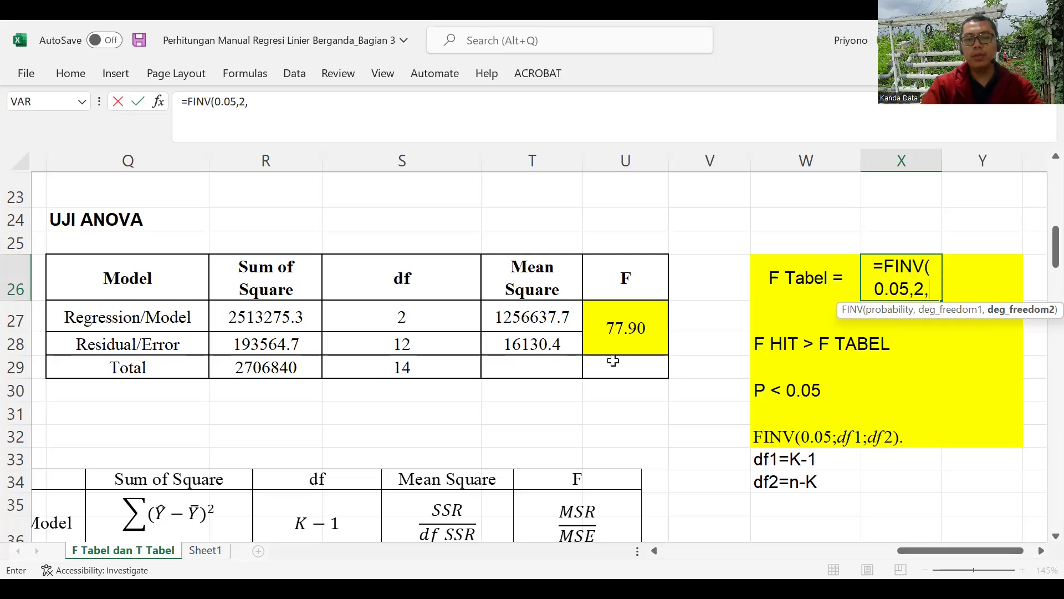
{"action": "type", "text": "12)"}
{"action": "key", "text": "Return"}
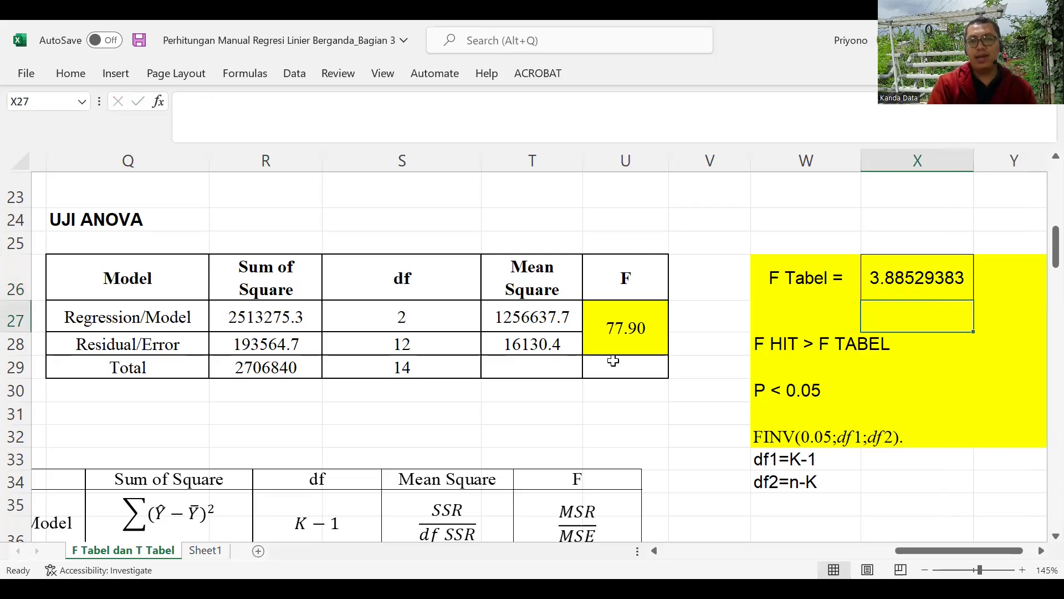
{"action": "left_click", "coordinate": [883, 290]}
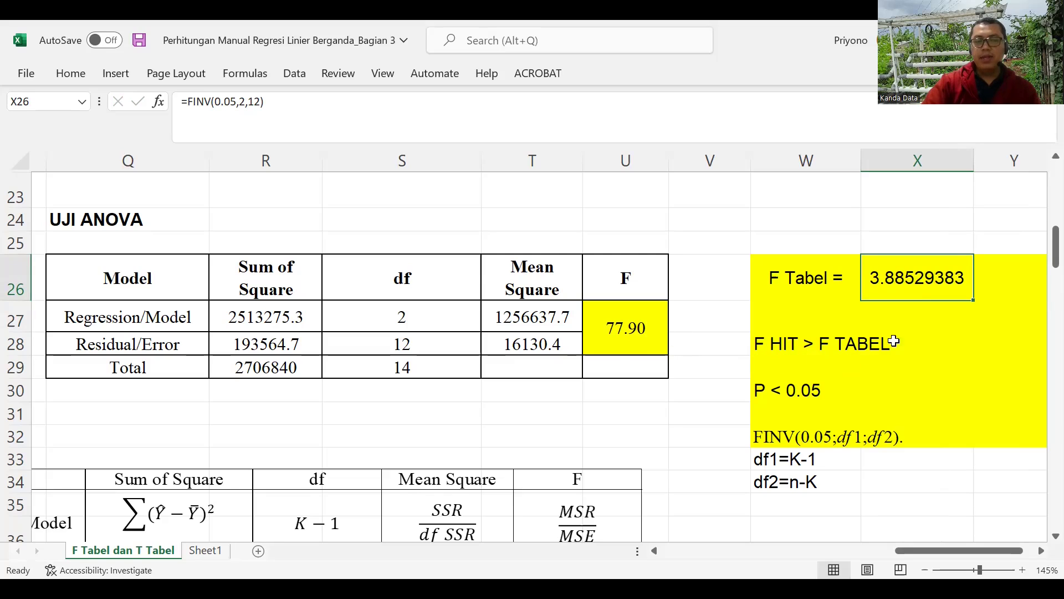
- Under F HIT > F TABEL, link W29 to the calculated F in U27 and X29 to the F Tabel value in X26
{"action": "left_click", "coordinate": [771, 366]}
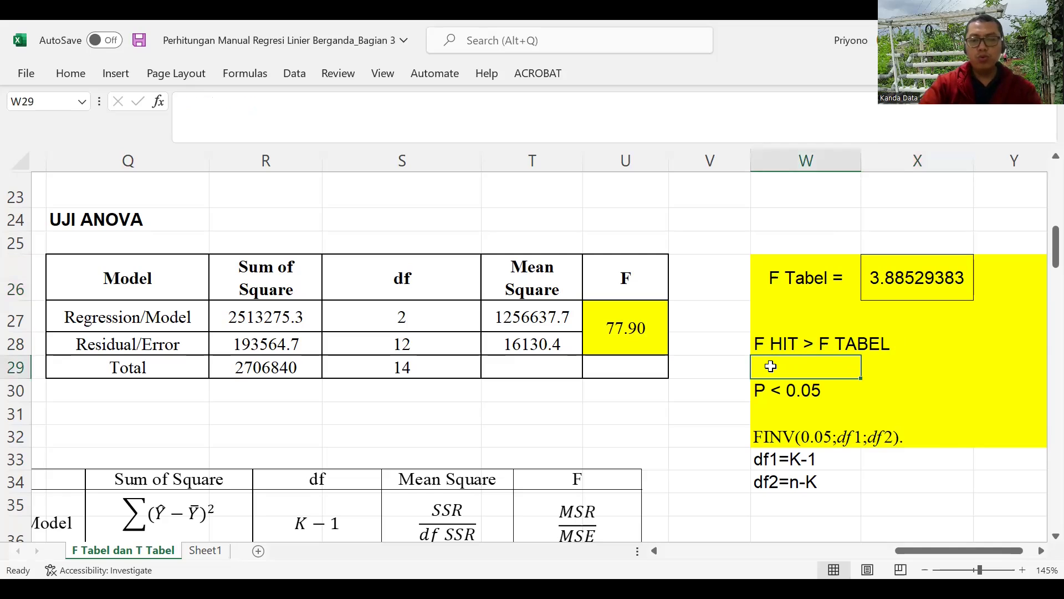
{"action": "type", "text": "="}
{"action": "left_click", "coordinate": [644, 330]}
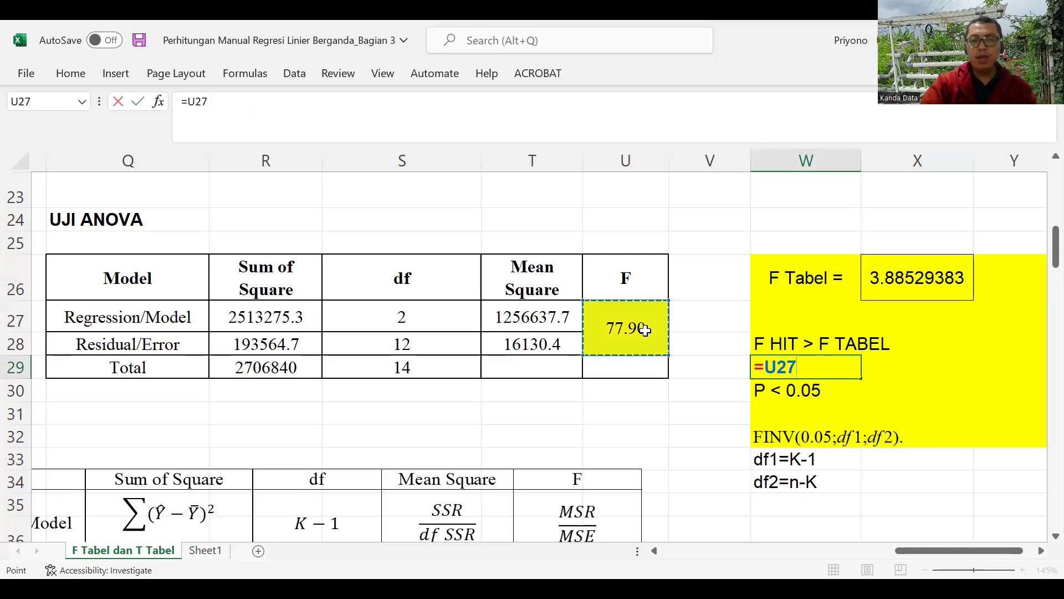
{"action": "key", "text": "Return"}
{"action": "left_click", "coordinate": [923, 364]}
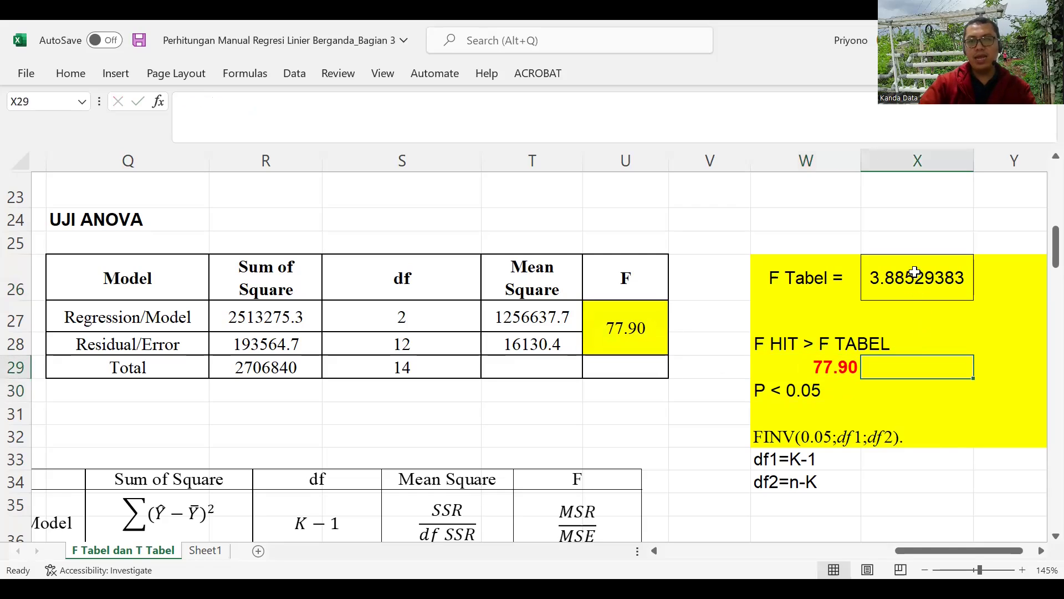
{"action": "type", "text": "="}
{"action": "left_click", "coordinate": [910, 283]}
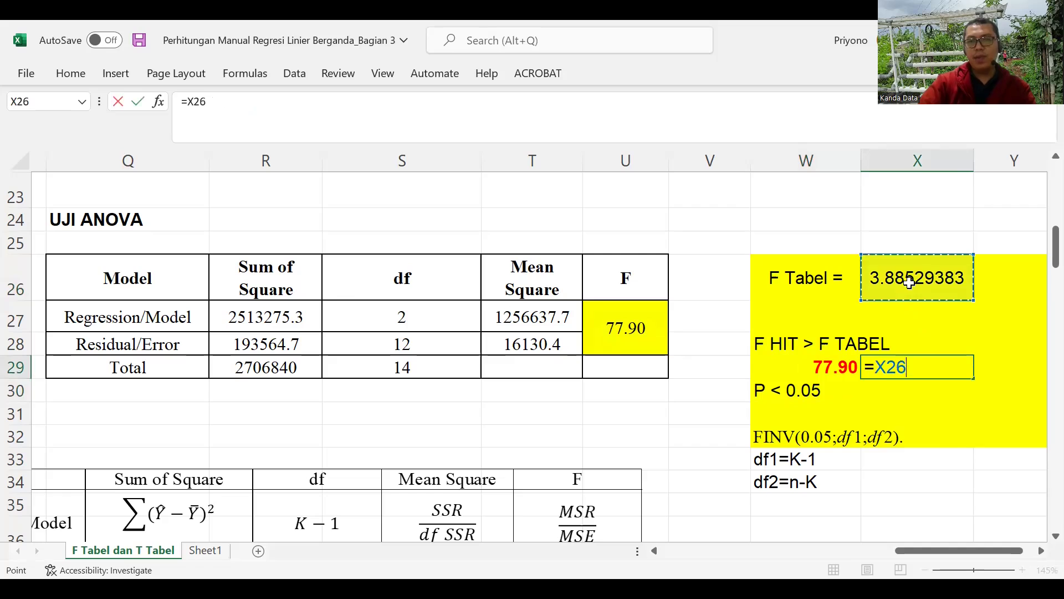
{"action": "key", "text": "Return"}
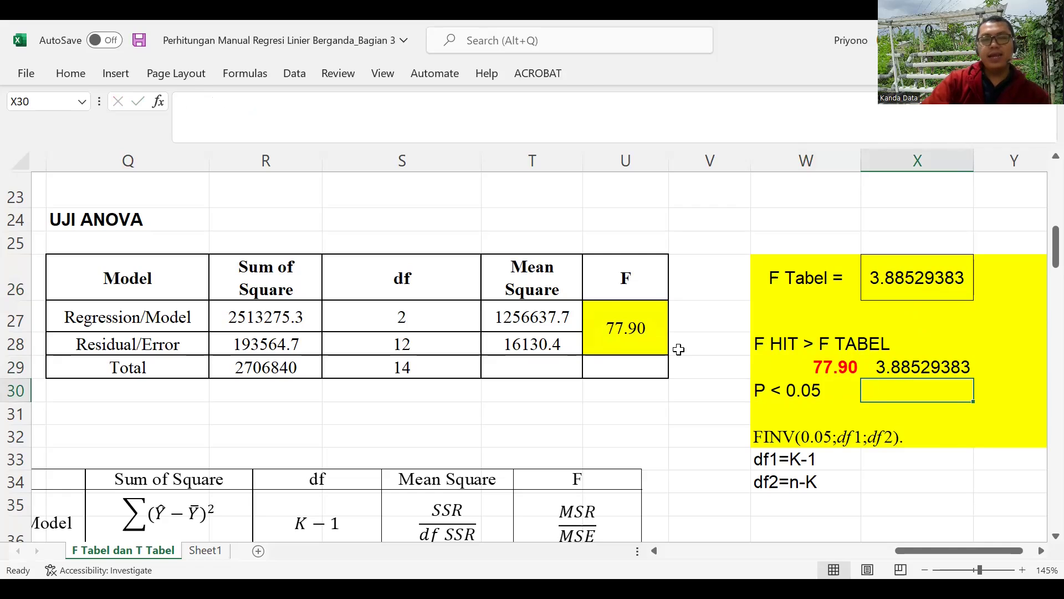
- Calculate the T Tabel value in R127 with TINV, using probability 0.05 and 12 degrees of freedom
{"action": "scroll", "coordinate": [679, 355], "scroll_direction": "down", "scroll_amount": 11}
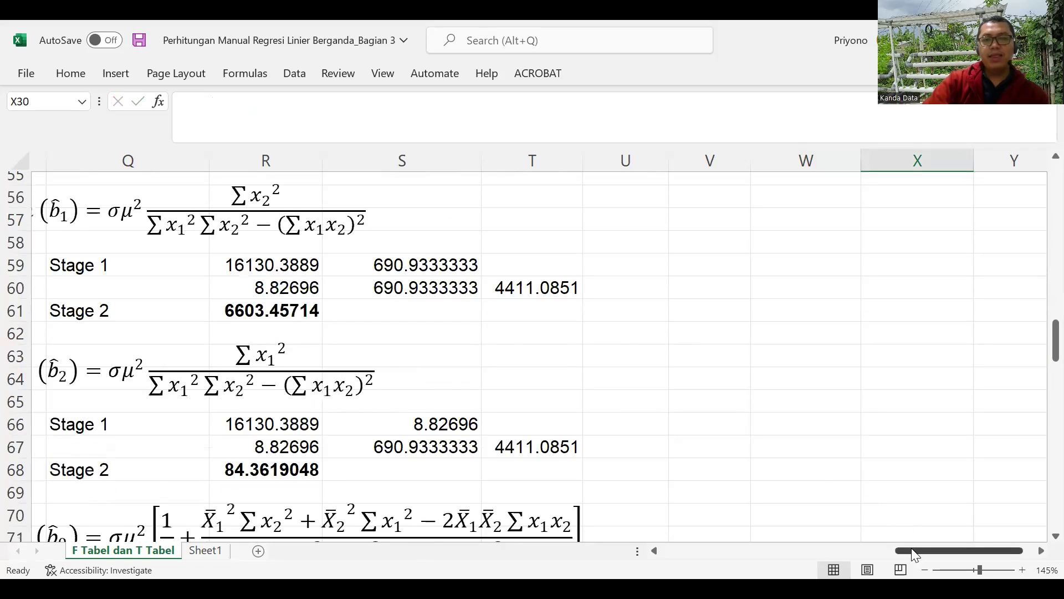
{"action": "scroll", "coordinate": [854, 549], "scroll_direction": "left", "scroll_amount": 2}
{"action": "scroll", "coordinate": [720, 475], "scroll_direction": "down", "scroll_amount": 20}
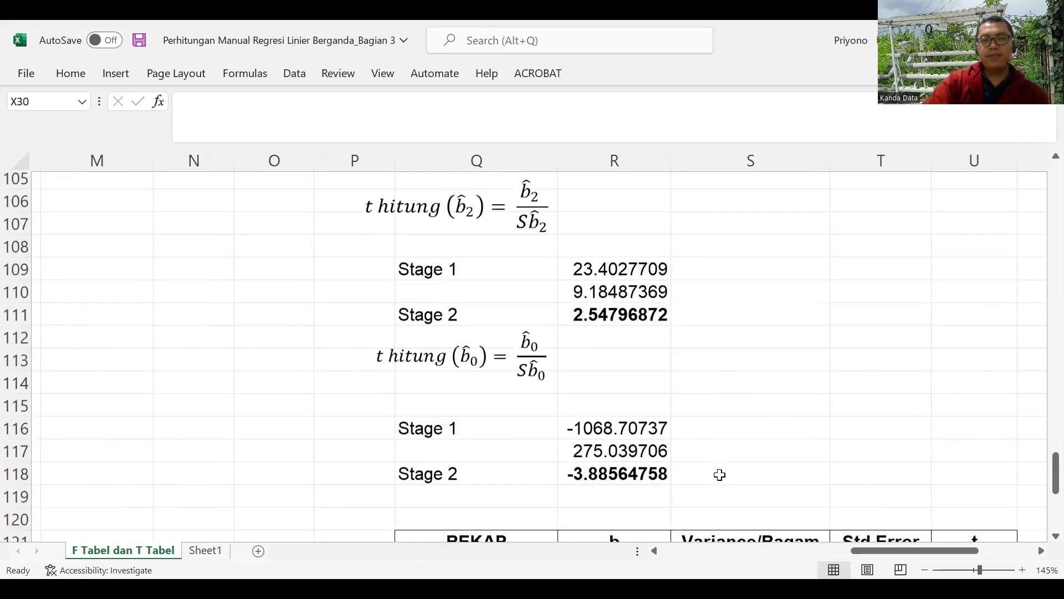
{"action": "scroll", "coordinate": [720, 475], "scroll_direction": "down", "scroll_amount": 2}
{"action": "left_click", "coordinate": [583, 490]}
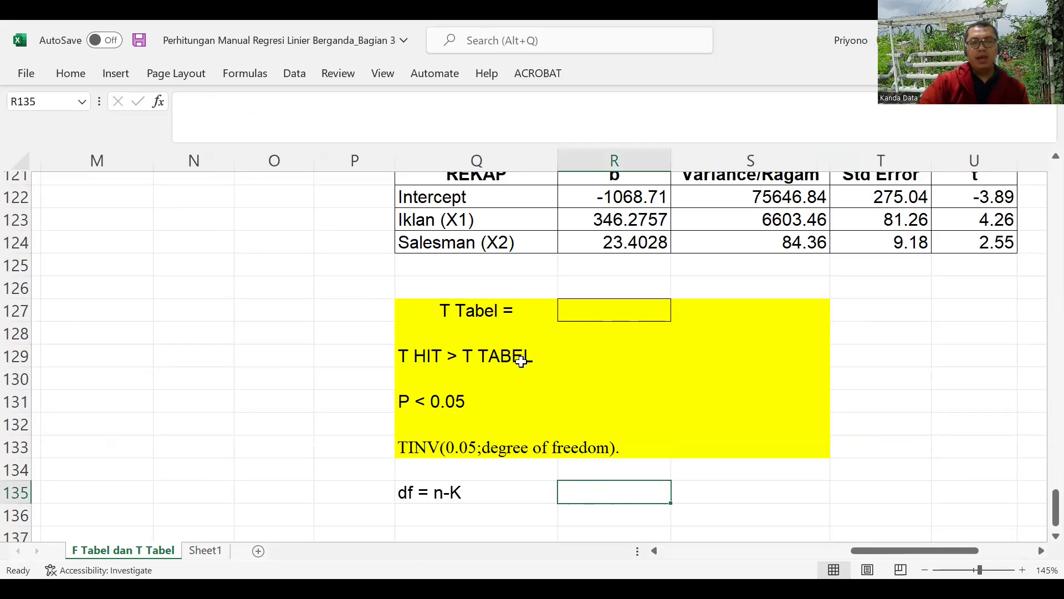
{"action": "left_click", "coordinate": [578, 314]}
{"action": "type", "text": "=t"}
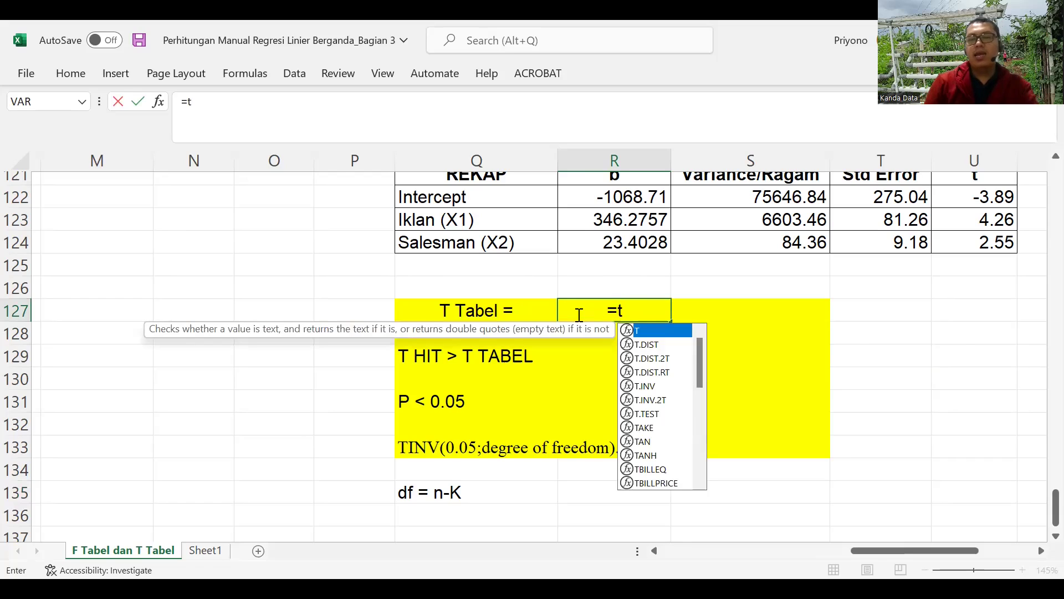
{"action": "type", "text": "inv"}
{"action": "key", "text": "Tab"}
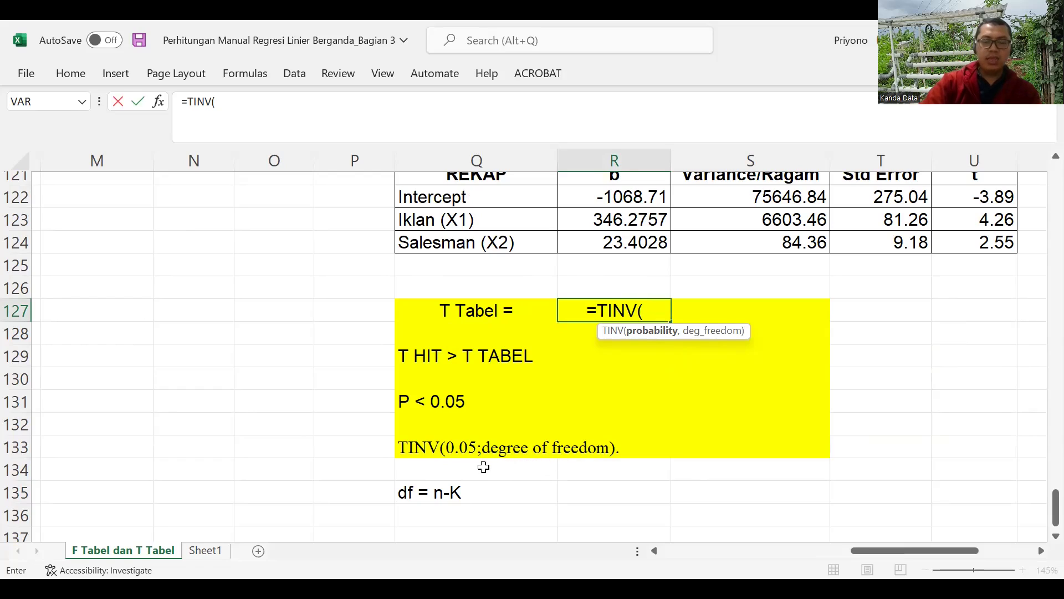
{"action": "type", "text": "0"}
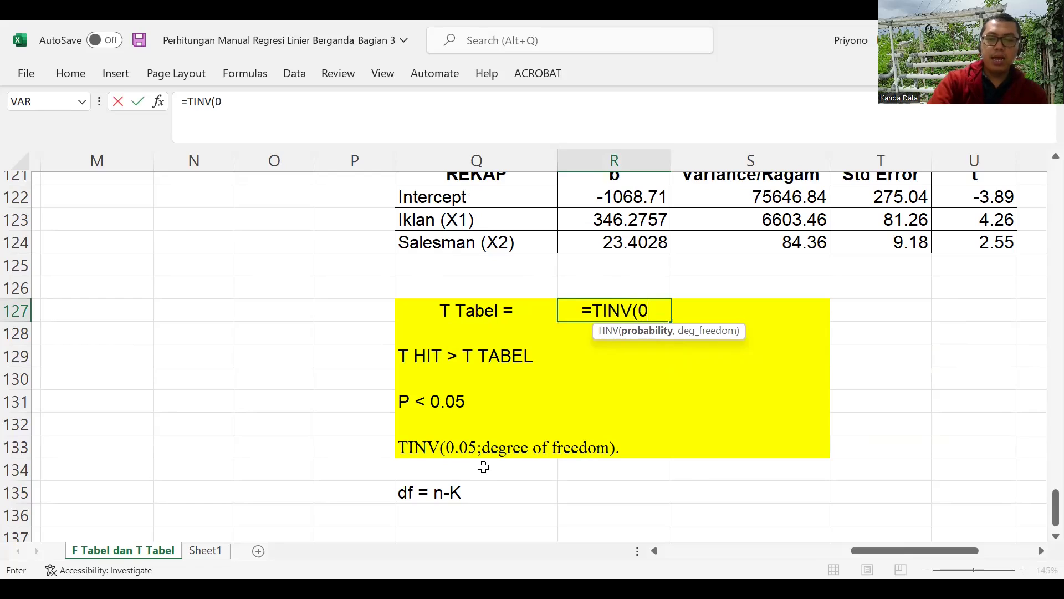
{"action": "type", "text": ".05,"}
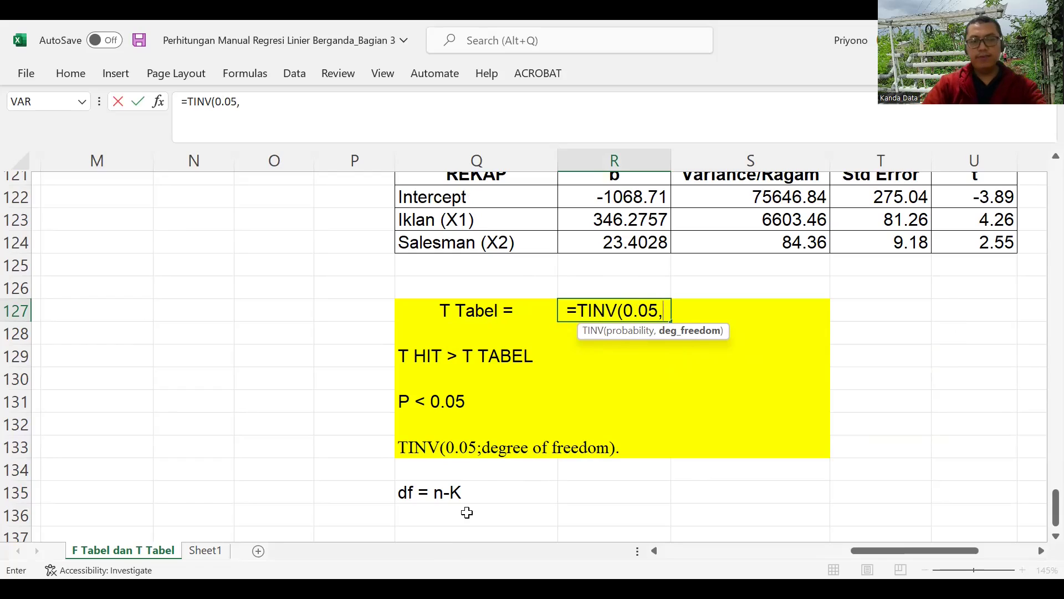
{"action": "type", "text": "12"}
{"action": "key", "text": "Return"}
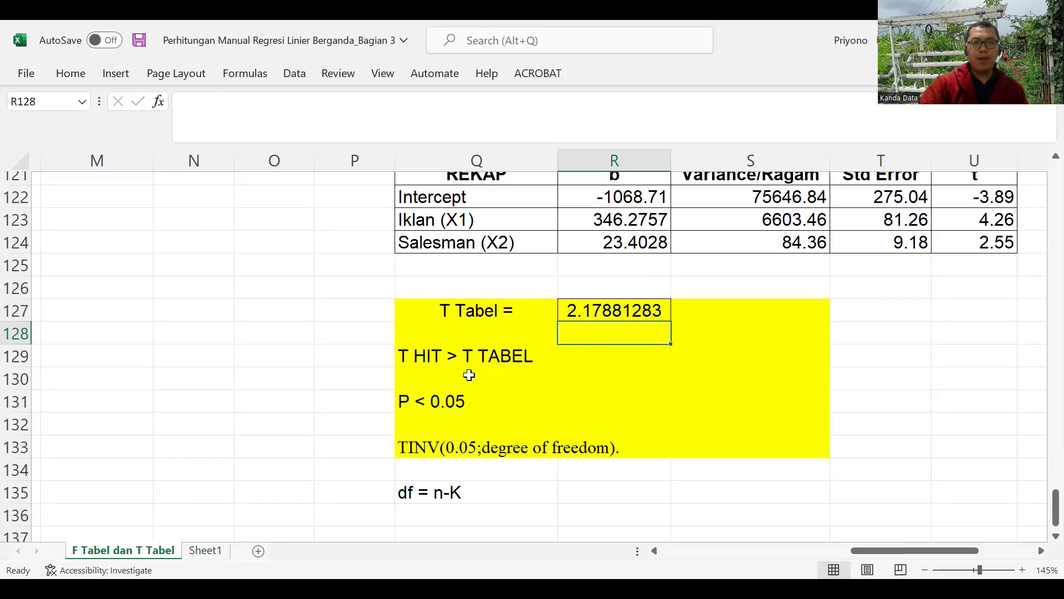
- Under T HIT > T TABEL, link Q130 to the Iklan (X1) t value and R130 to the T Tabel value in R127
{"action": "left_click", "coordinate": [469, 374]}
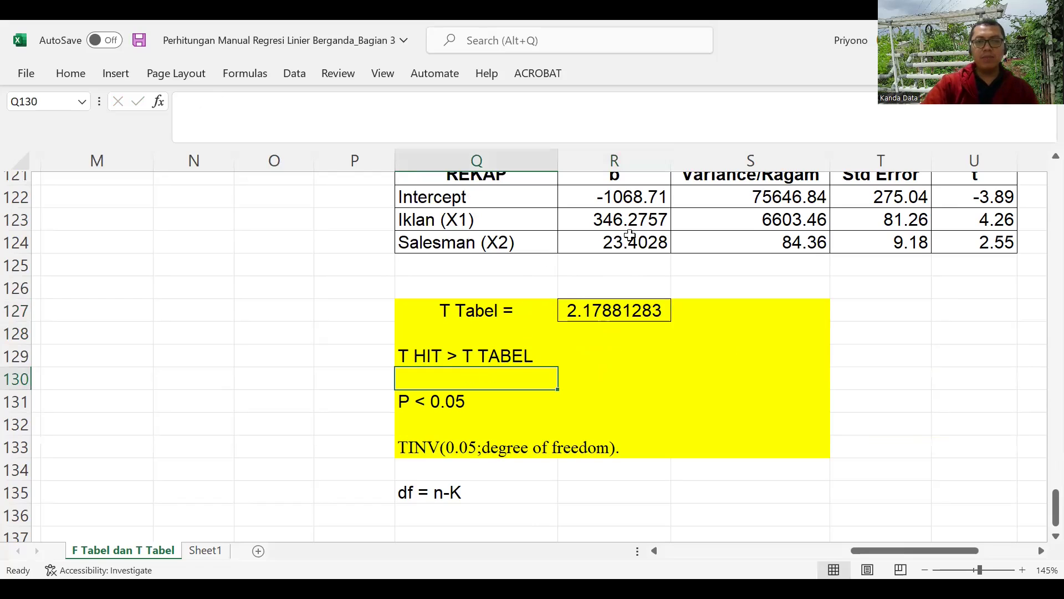
{"action": "scroll", "coordinate": [700, 294], "scroll_direction": "up", "scroll_amount": 1}
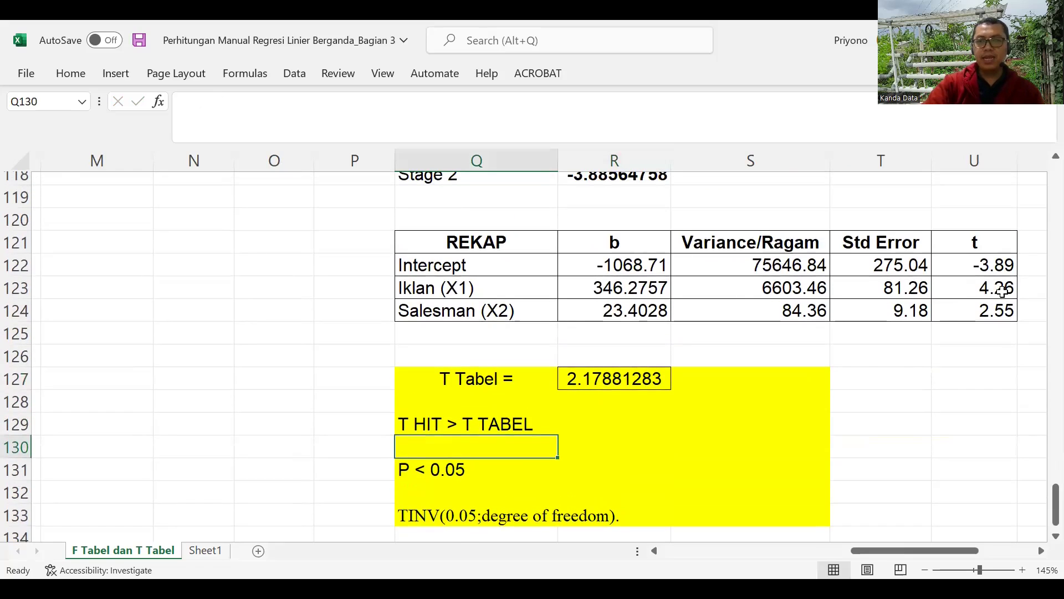
{"action": "left_click", "coordinate": [998, 293]}
{"action": "left_click", "coordinate": [468, 449]}
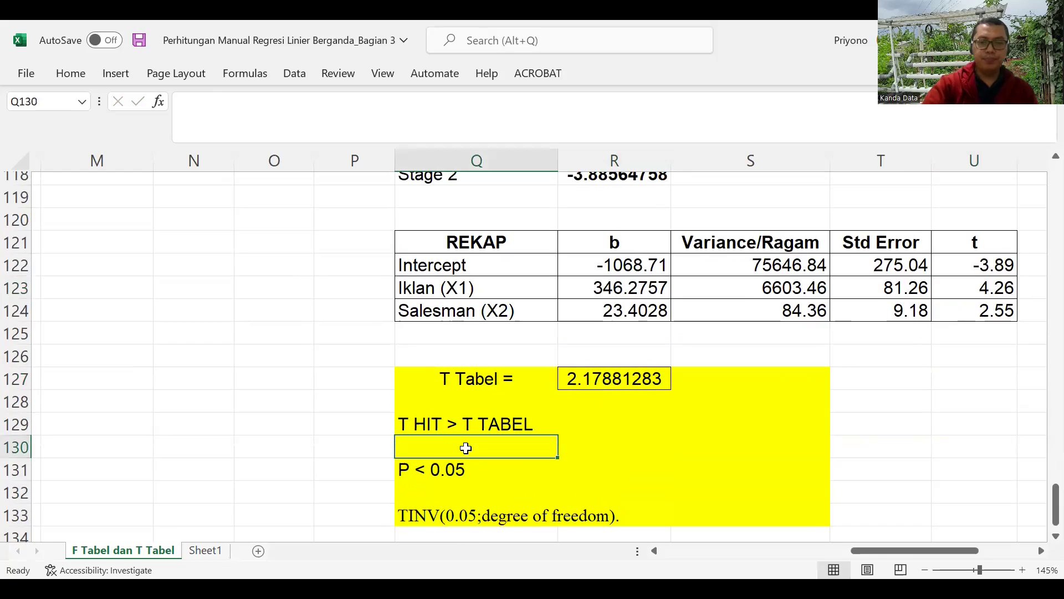
{"action": "type", "text": "="}
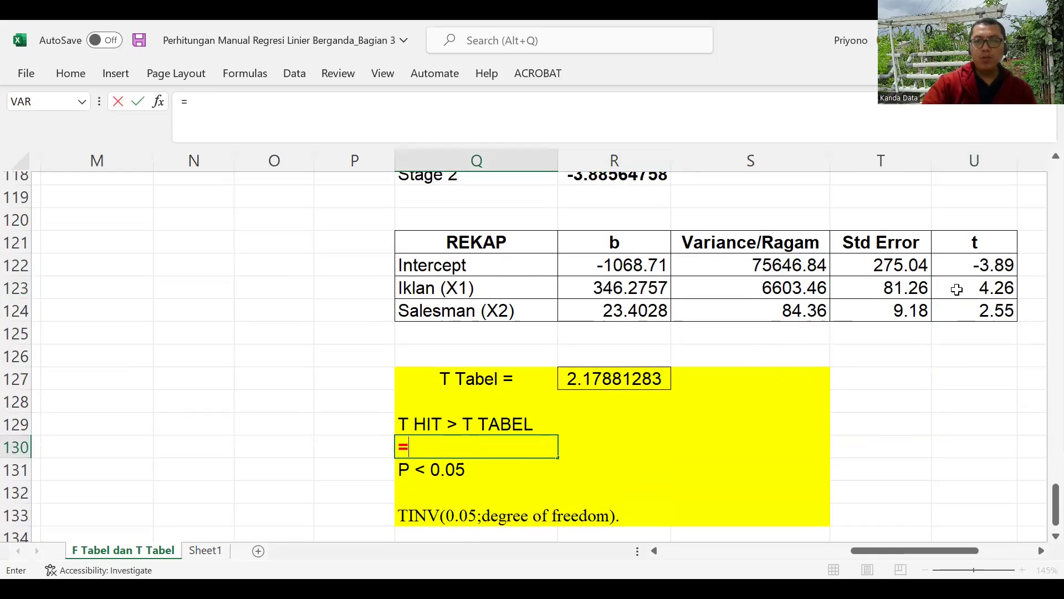
{"action": "left_click", "coordinate": [963, 289]}
{"action": "key", "text": "Return"}
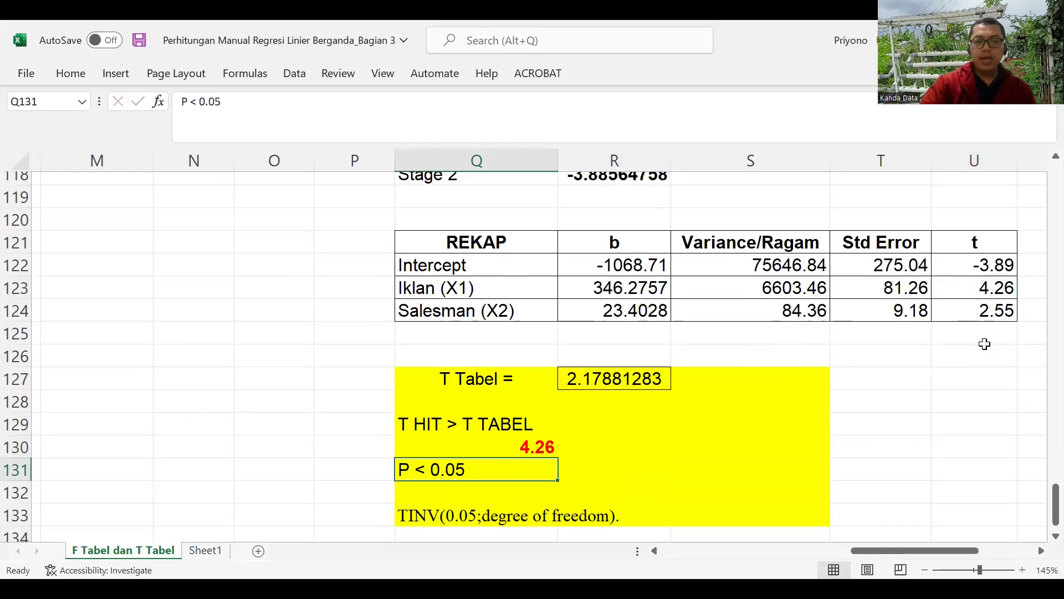
{"action": "left_click", "coordinate": [601, 446]}
{"action": "type", "text": "="}
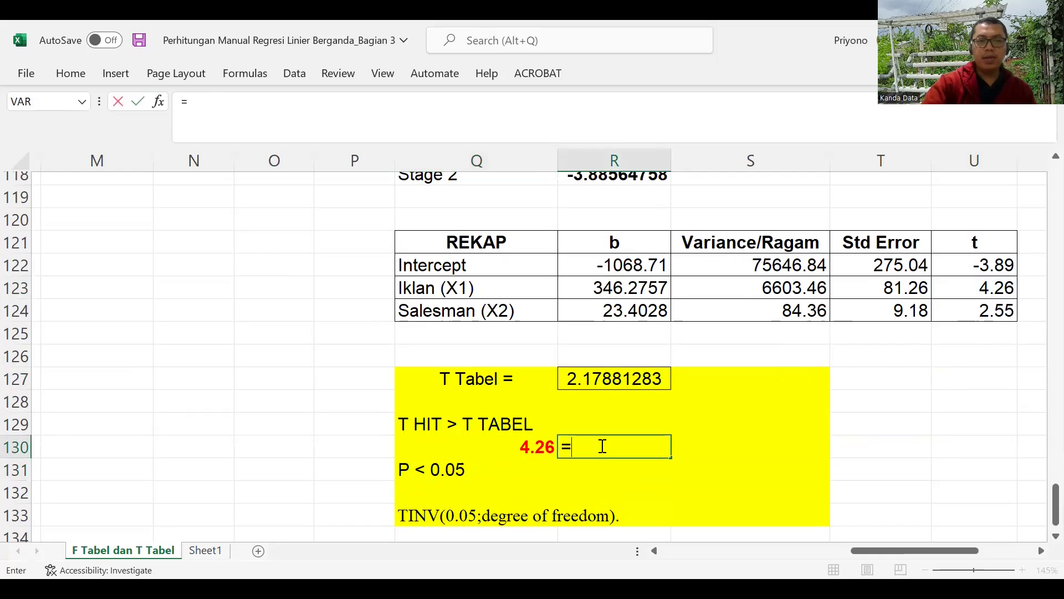
{"action": "left_click", "coordinate": [594, 380]}
{"action": "key", "text": "Return"}
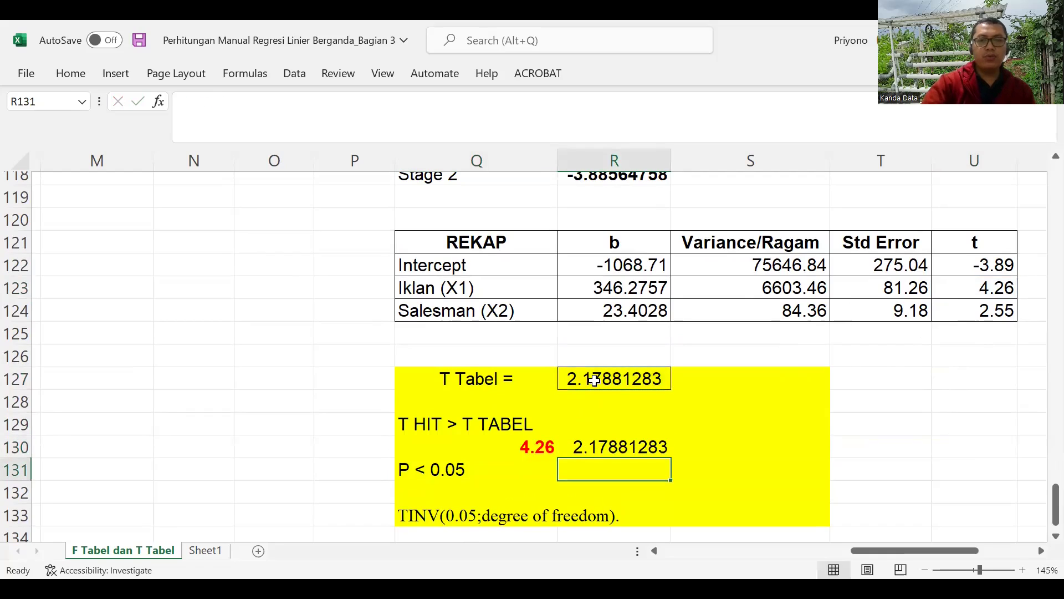
{"action": "left_click", "coordinate": [727, 446]}
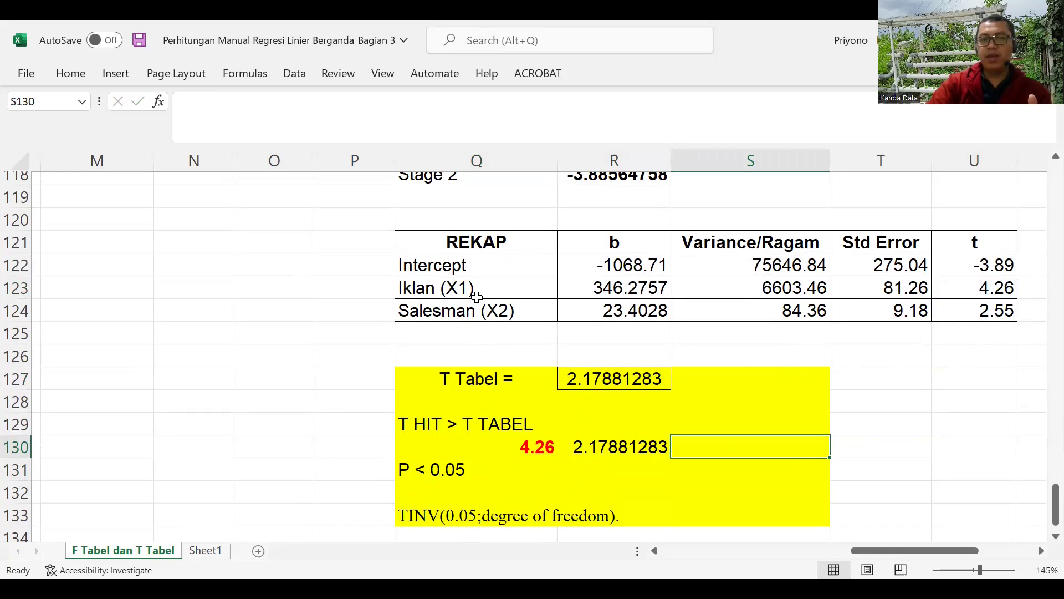
{"action": "scroll", "coordinate": [476, 297], "scroll_direction": "up", "scroll_amount": 2}
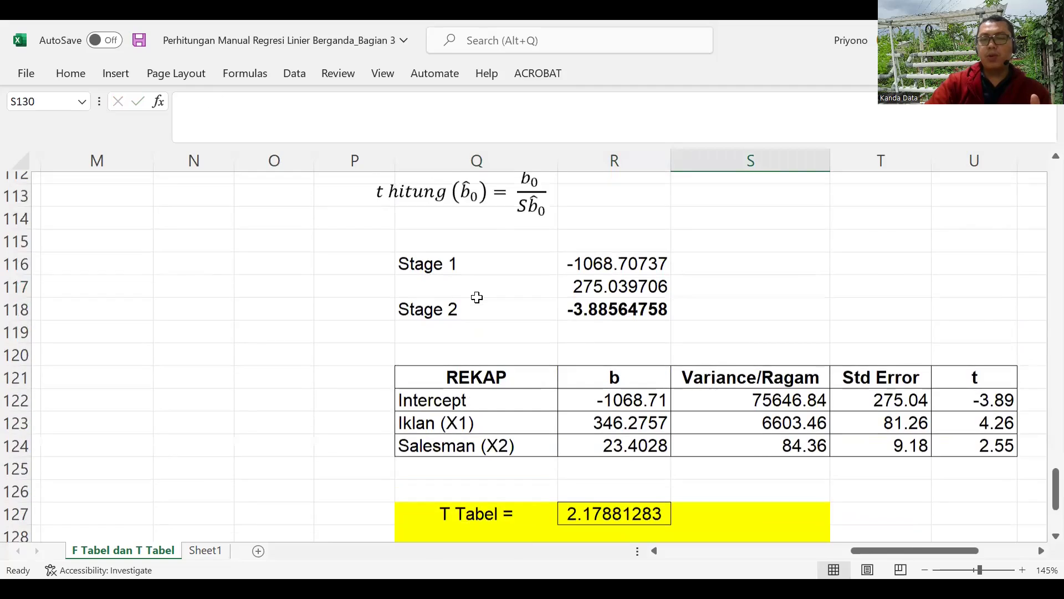
{"action": "scroll", "coordinate": [477, 297], "scroll_direction": "down", "scroll_amount": 2}
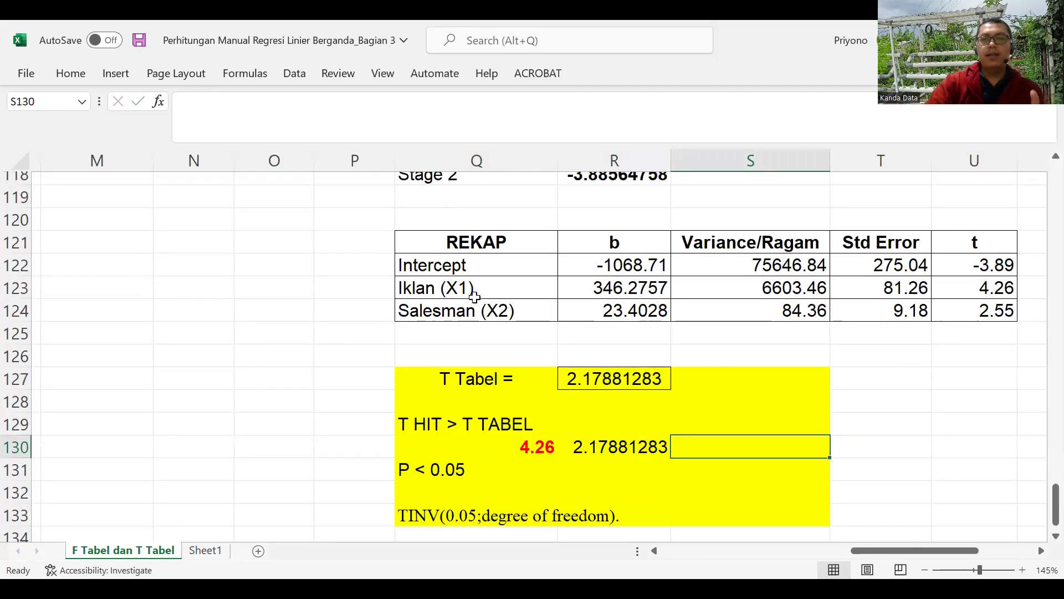